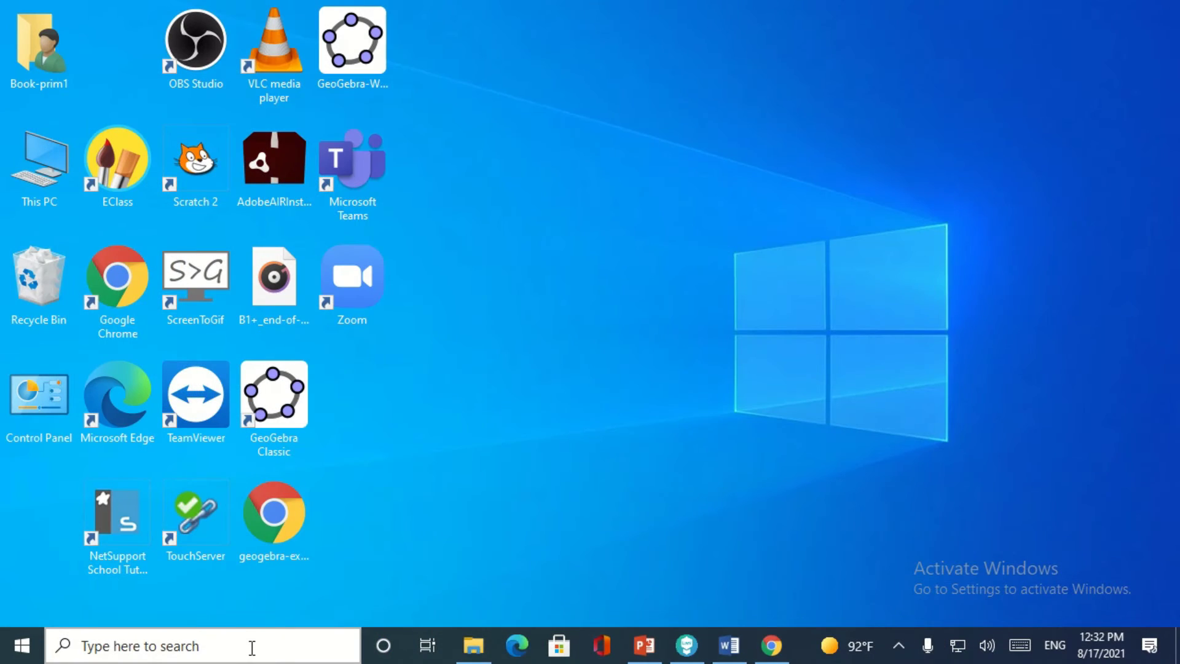
# Launch a blank Notepad document from the taskbar search.
pyautogui.click(252, 649)
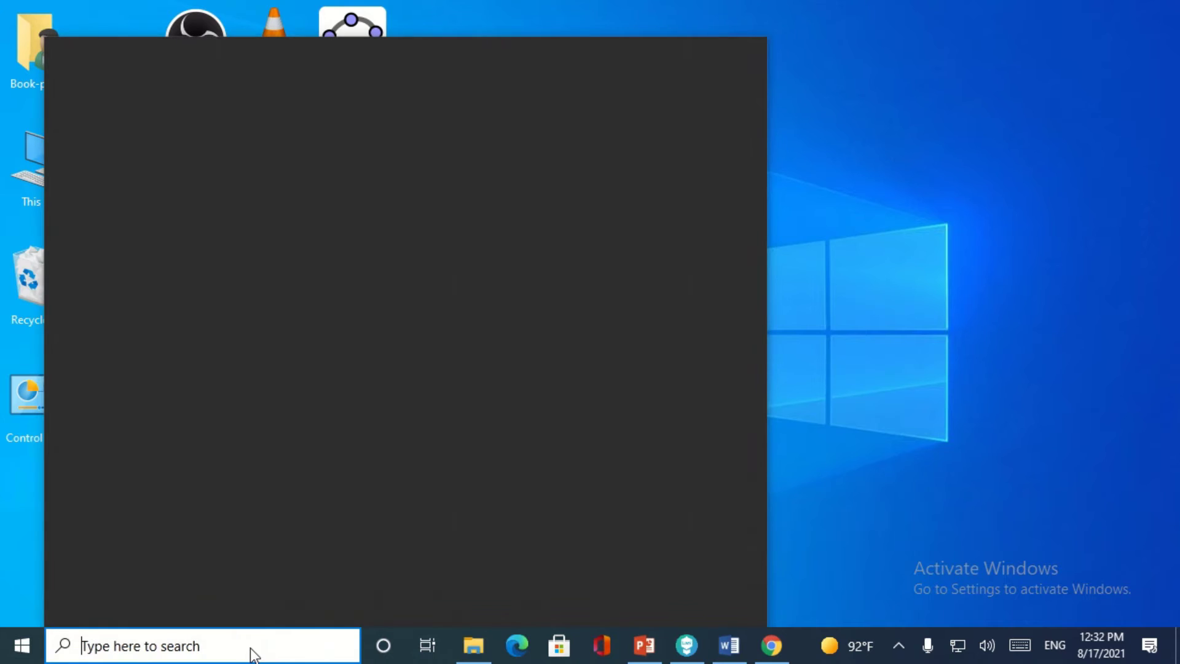
pyautogui.write('no')
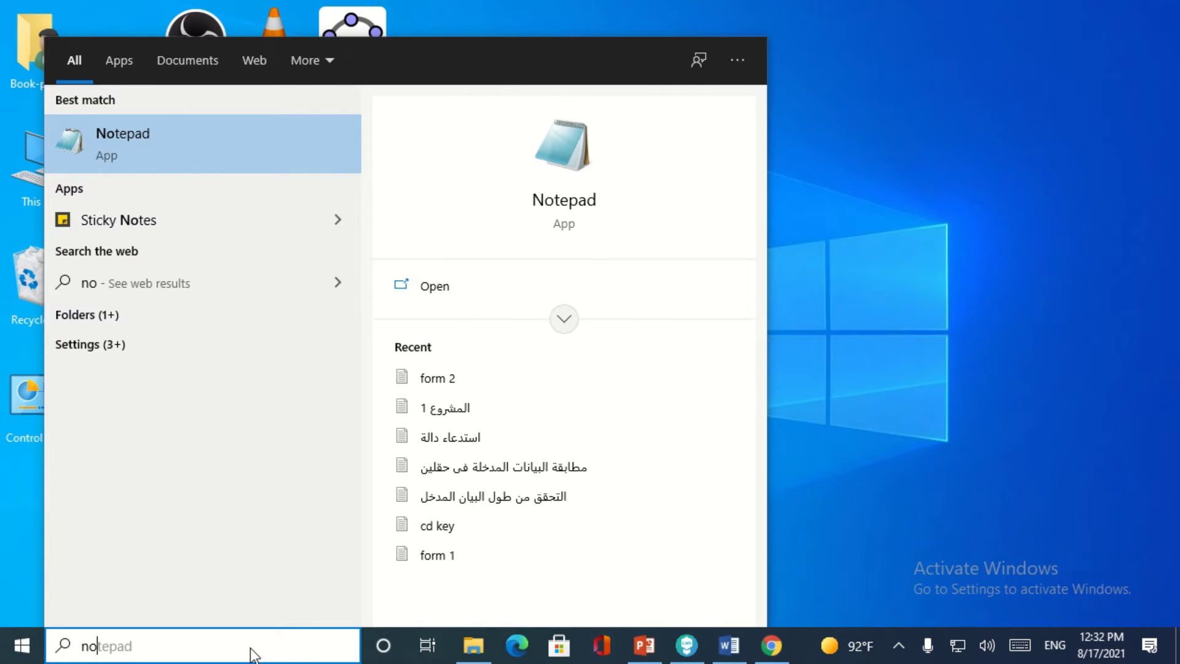
pyautogui.click(217, 139)
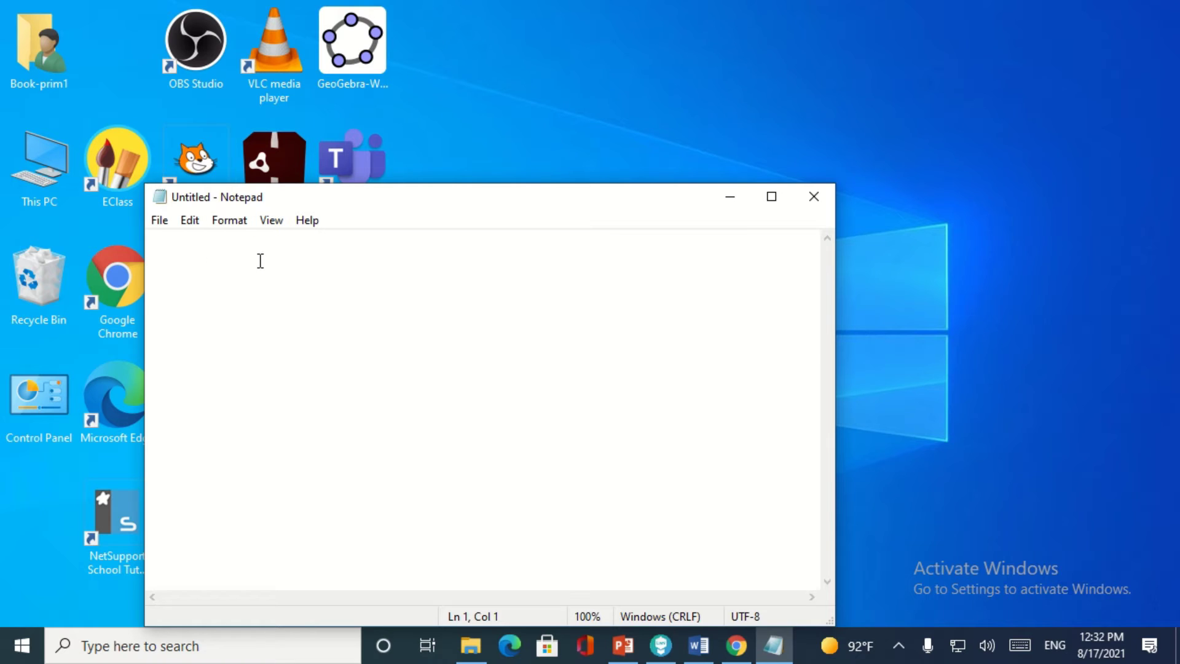
pyautogui.write('<>')
# Type the <html> and <head> tags on separate lines, then begin the 'school' title line.
pyautogui.press('Left')
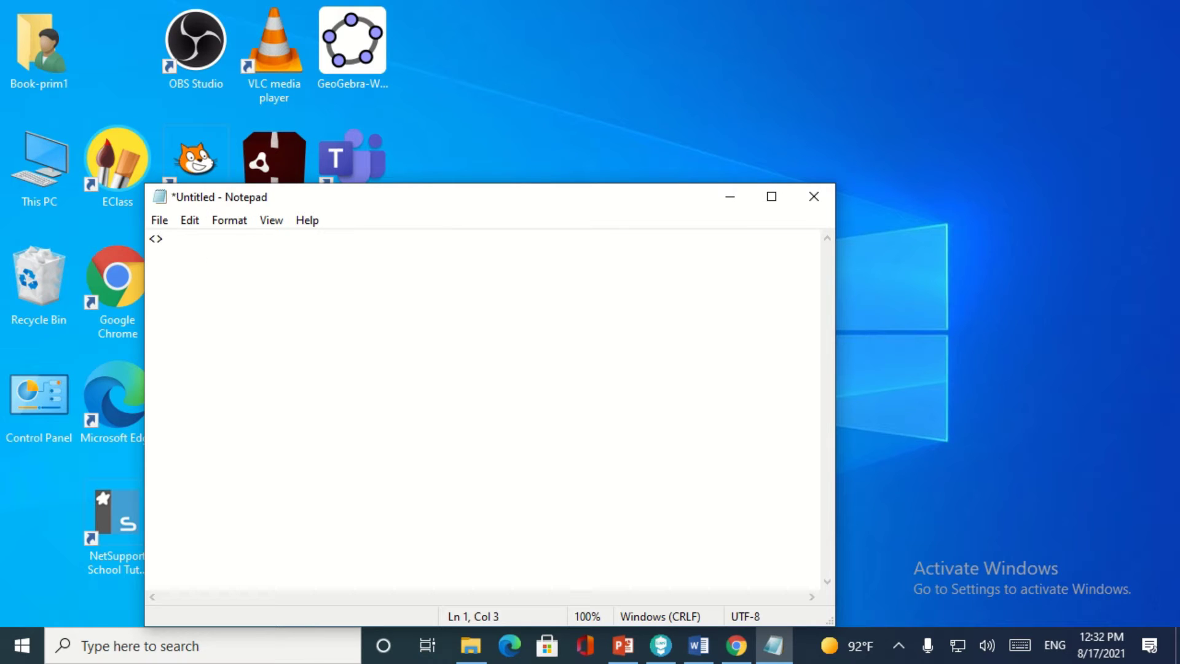
pyautogui.press('Delete')
pyautogui.write('ht')
pyautogui.write('ml')
pyautogui.write('>')
pyautogui.press('Return')
pyautogui.write('<head')
pyautogui.write('>')
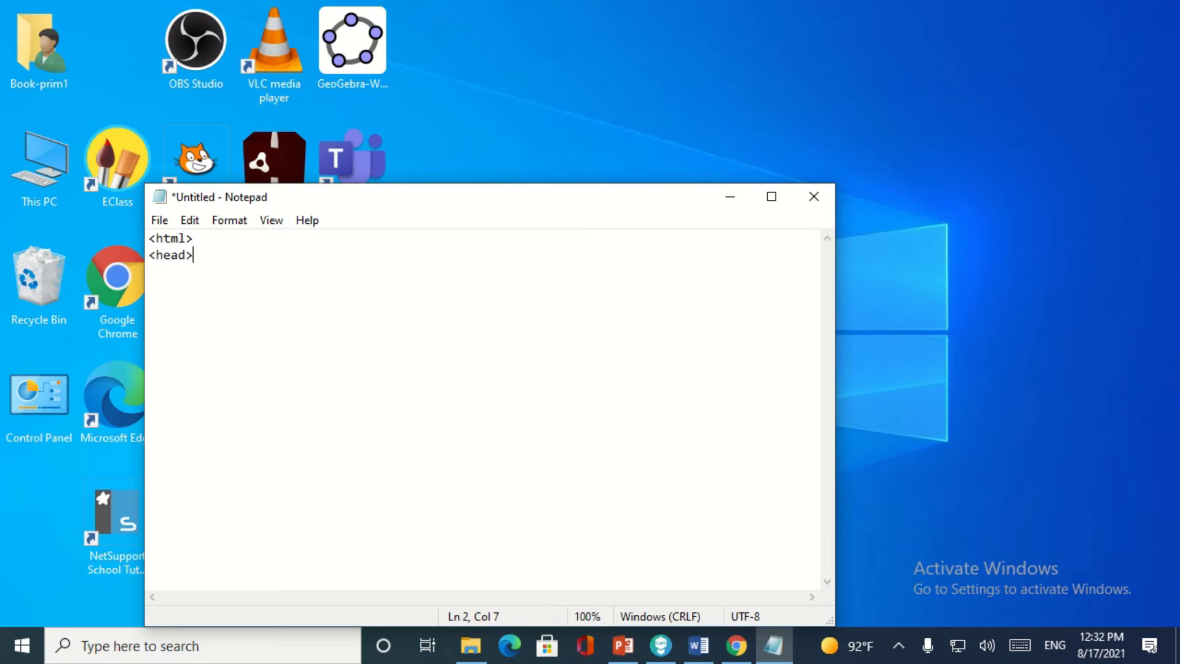
pyautogui.press('Return')
pyautogui.write('<')
pyautogui.write('title')
pyautogui.write('>')
pyautogui.write('sc')
pyautogui.write('hoo')
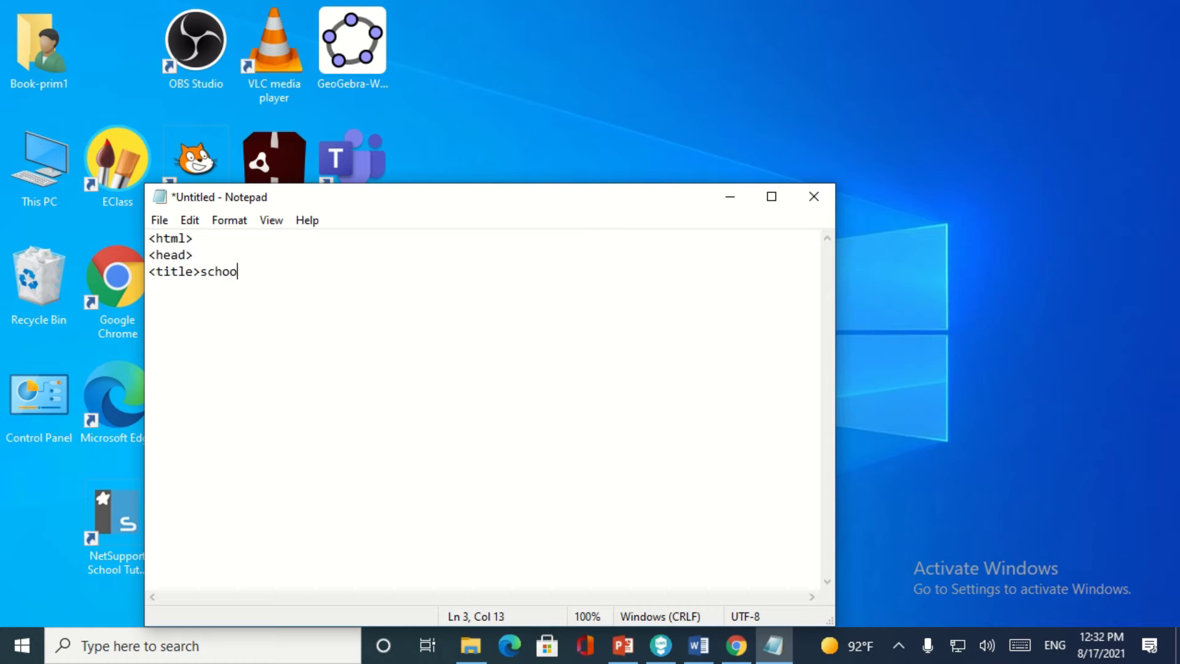
pyautogui.write('l>')
pyautogui.write('<')
pyautogui.write('/t')
pyautogui.write('itle')
pyautogui.write('>')
# Close the head, add a body reading 'my school is nice', and close the body and html tags.
pyautogui.press('Return')
pyautogui.write('<')
pyautogui.write('/head')
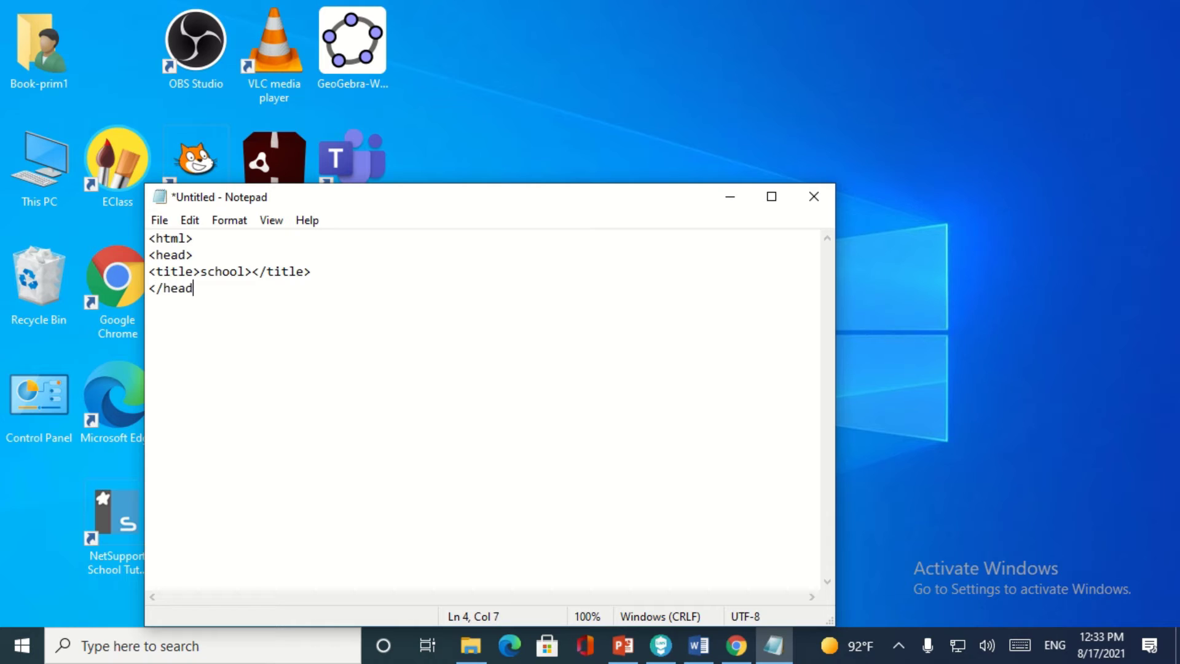
pyautogui.write('>')
pyautogui.press('Return')
pyautogui.write('<')
pyautogui.write('body')
pyautogui.write('>')
pyautogui.press('Return')
pyautogui.write('my ')
pyautogui.write('sch')
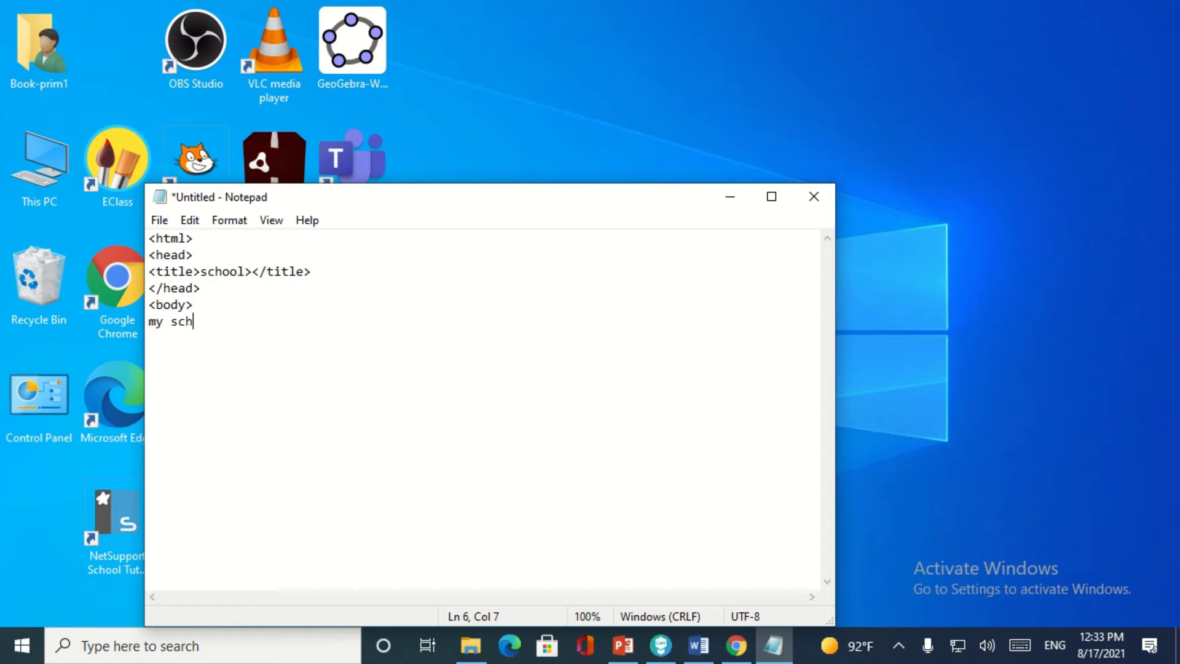
pyautogui.write('ool i')
pyautogui.write('s nic')
pyautogui.write('e')
pyautogui.press('Return')
pyautogui.write('</b')
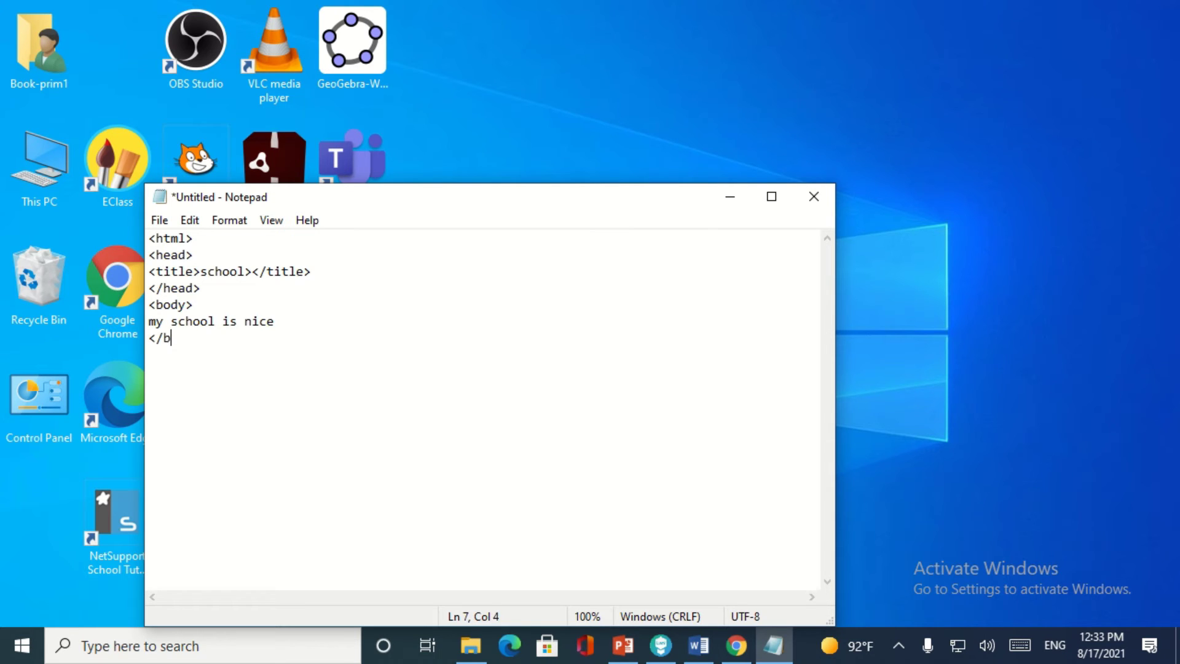
pyautogui.write('ody')
pyautogui.write('>')
pyautogui.press('Return')
pyautogui.write('</')
pyautogui.write('html')
pyautogui.write('>')
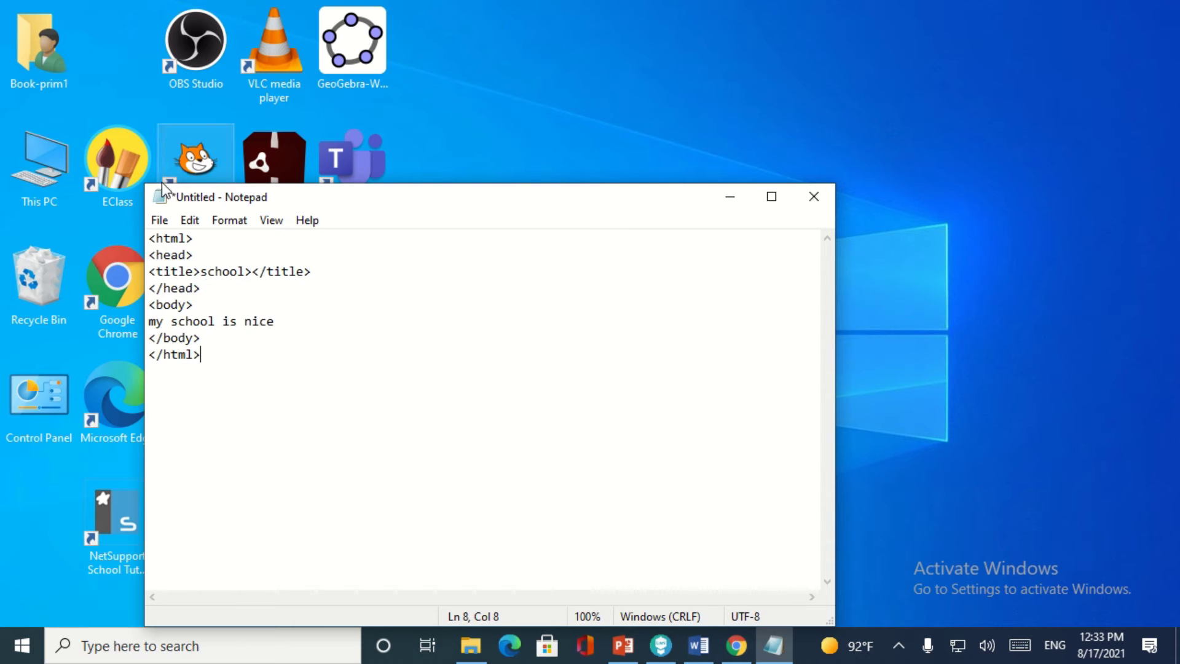
# Save the page to Documents as scholl.html with UTF-8 encoding.
pyautogui.click(159, 220)
pyautogui.click(200, 304)
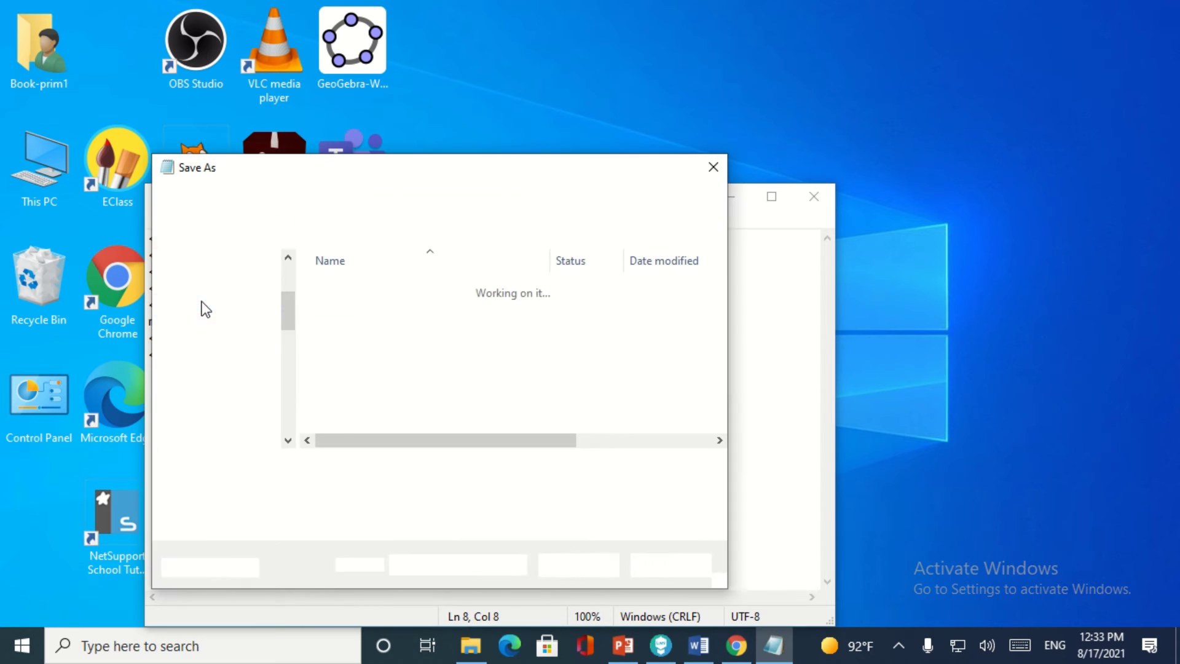
pyautogui.press('BackSpace')
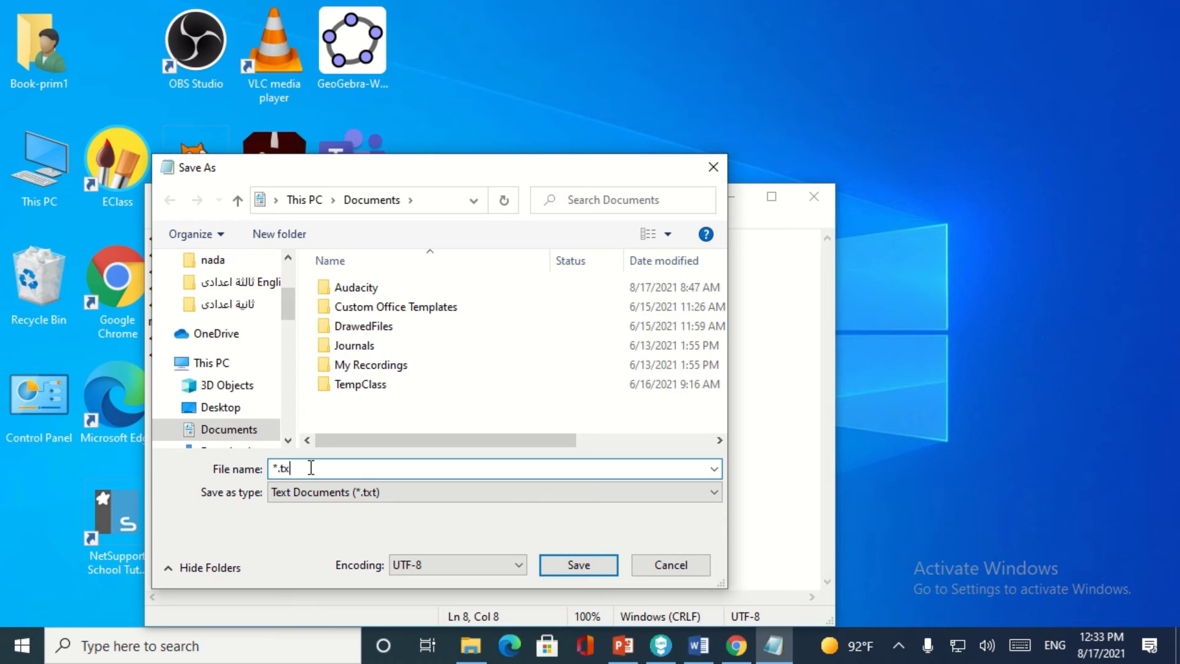
pyautogui.press('BackSpace')
pyautogui.press('BackSpace')
pyautogui.press('BackSpace')
pyautogui.press('BackSpace')
pyautogui.write('s')
pyautogui.write('choll')
pyautogui.write('.html')
pyautogui.click(502, 571)
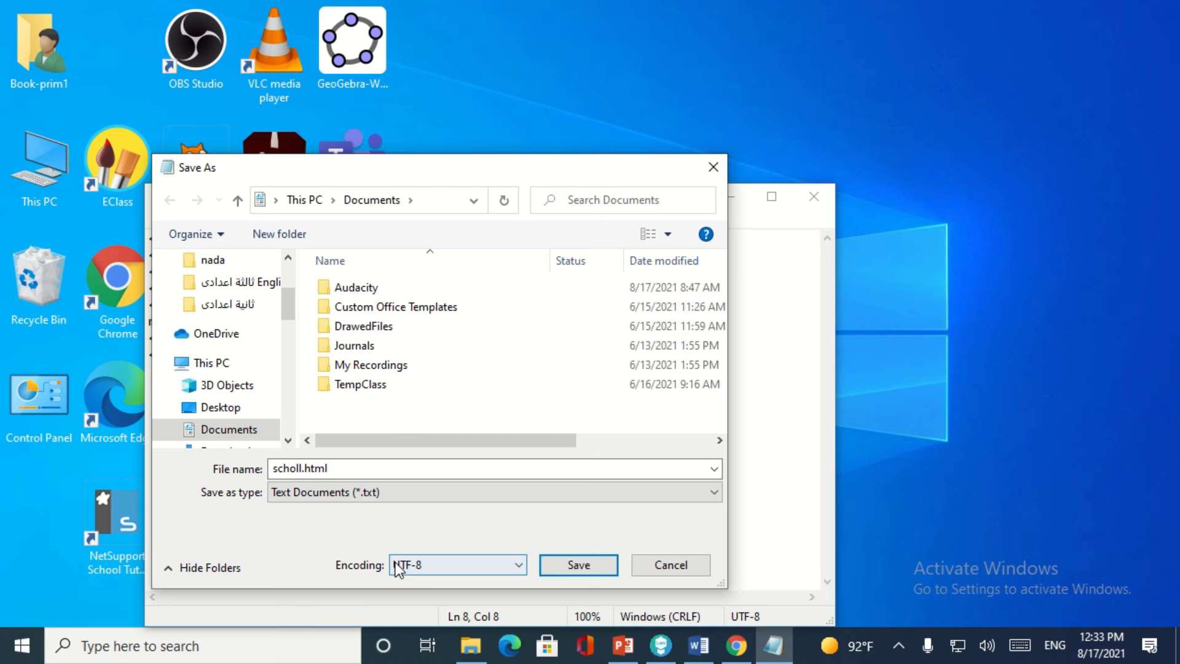
pyautogui.click(604, 564)
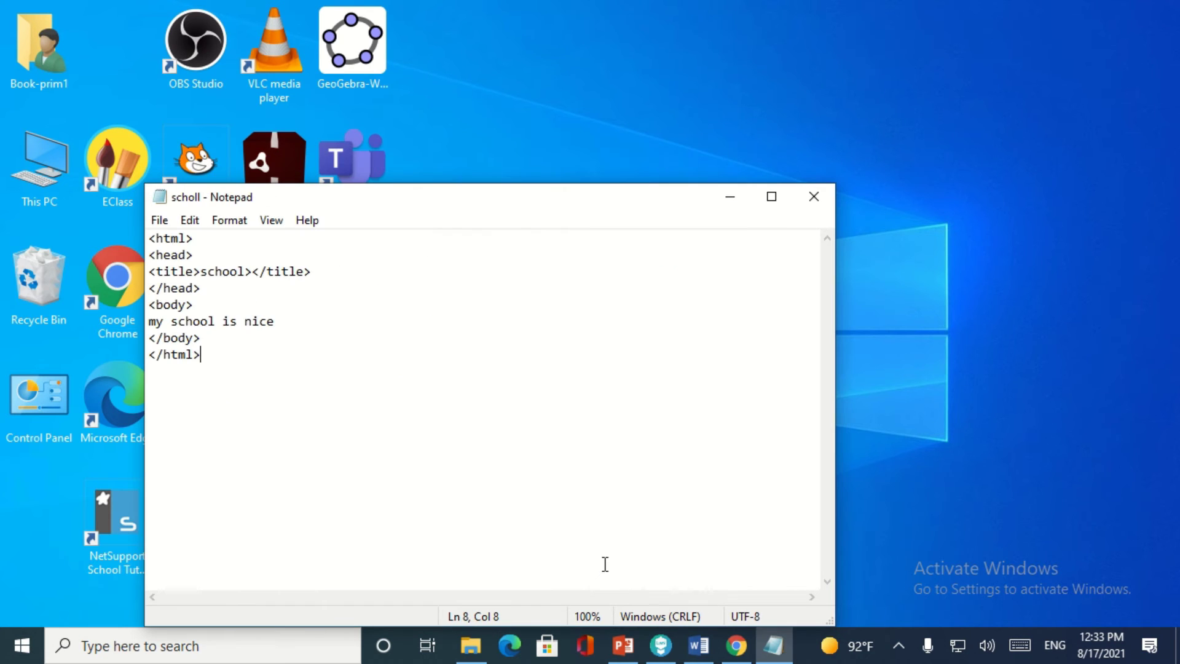
# Minimize Notepad, browse This PC to Documents, and open the scholl.html file.
pyautogui.click(729, 197)
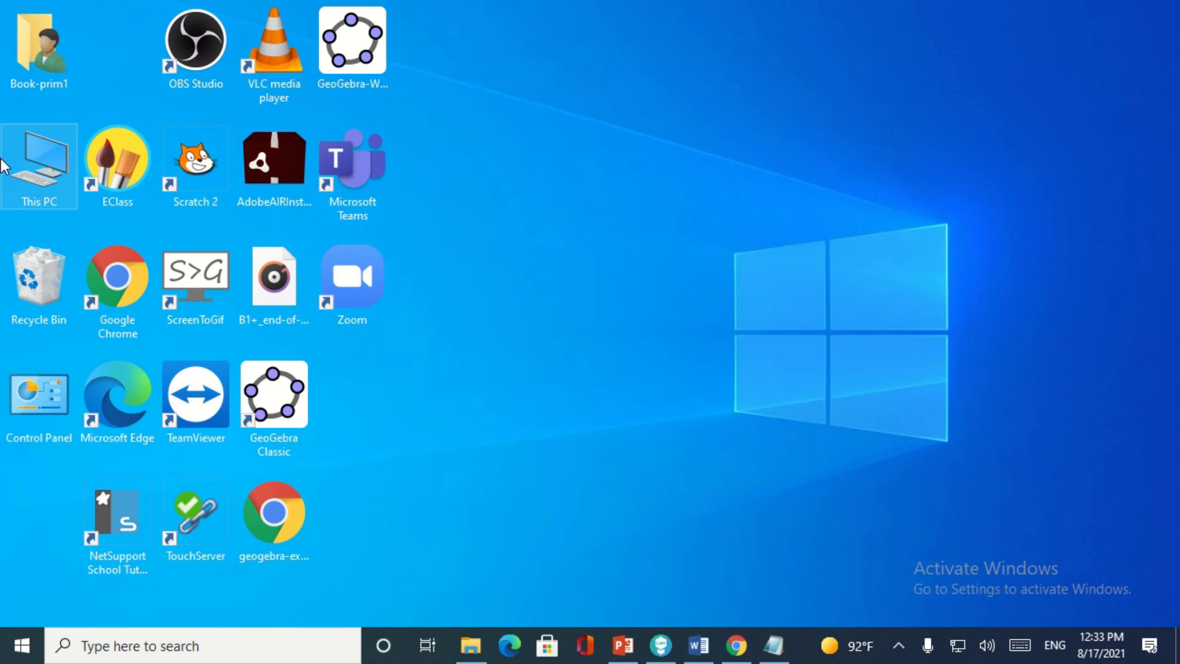
pyautogui.doubleClick(47, 171)
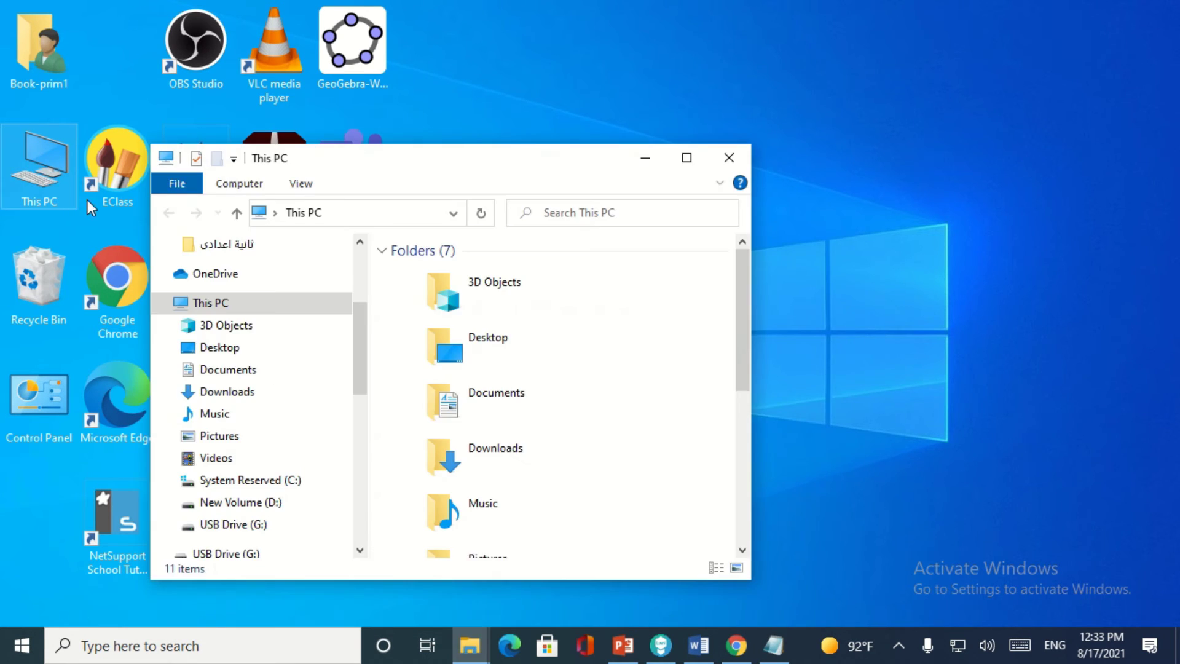
pyautogui.click(278, 367)
pyautogui.doubleClick(453, 465)
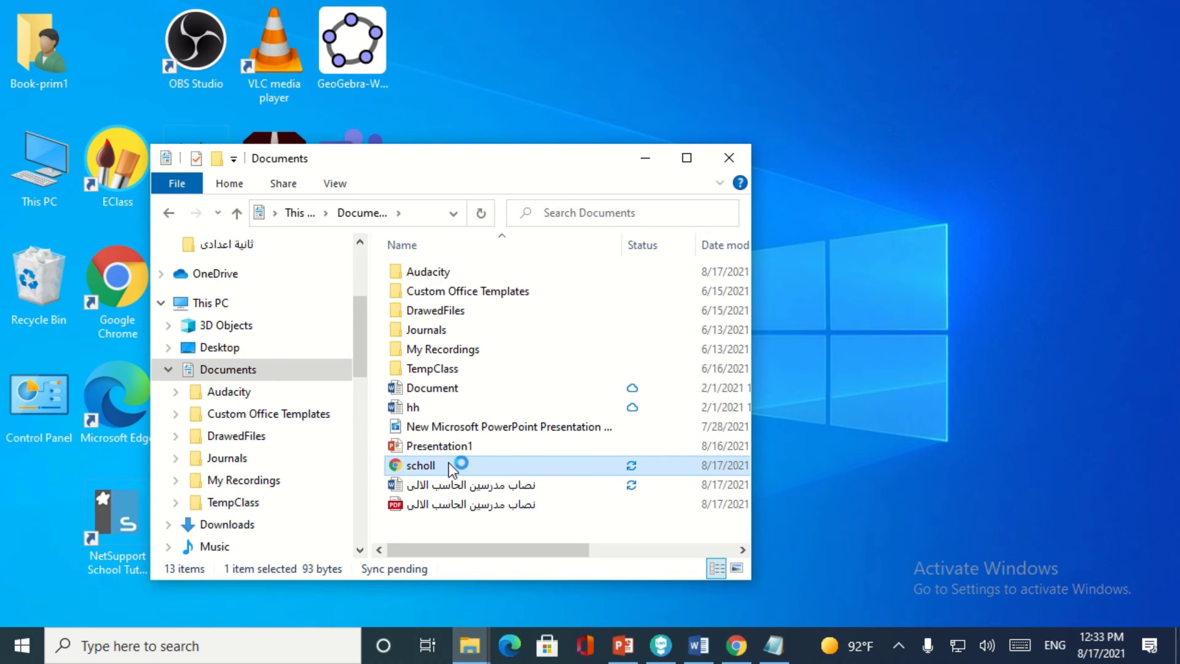